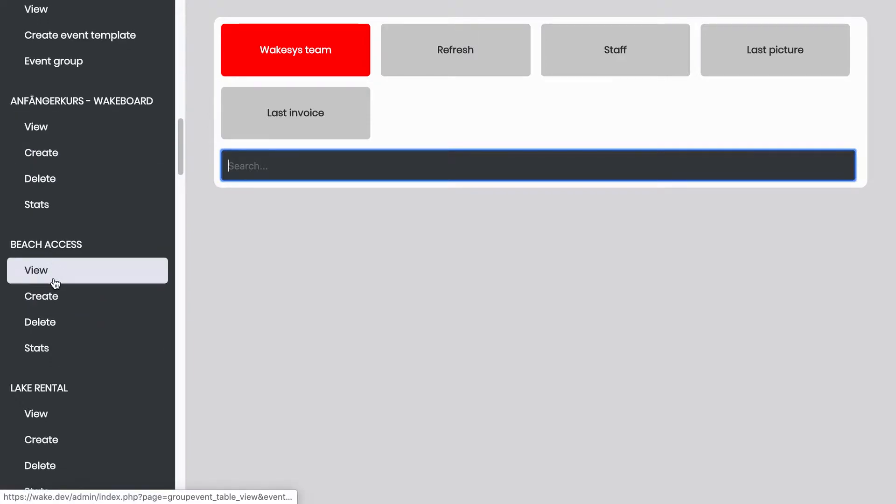
- Open the Beach Access event creation form, and examine the weekly view of existing Beach Access sessions
left_click(53, 301)
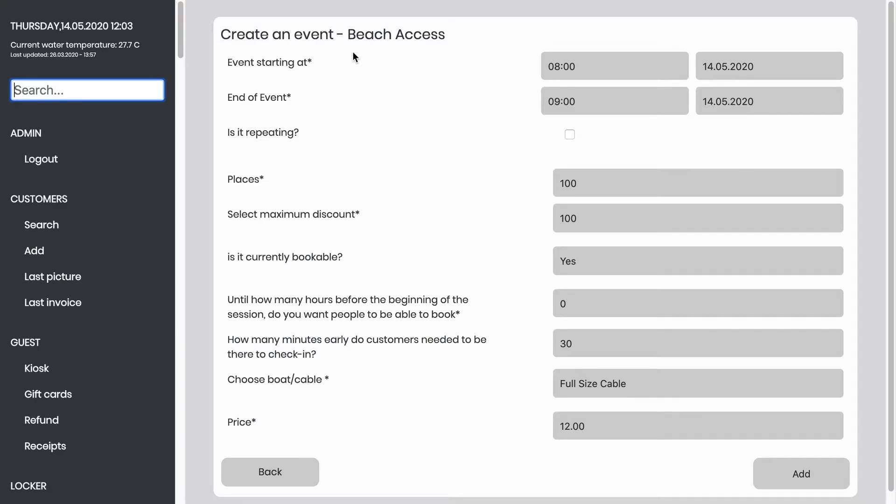
scroll(115, 229, "down", 8)
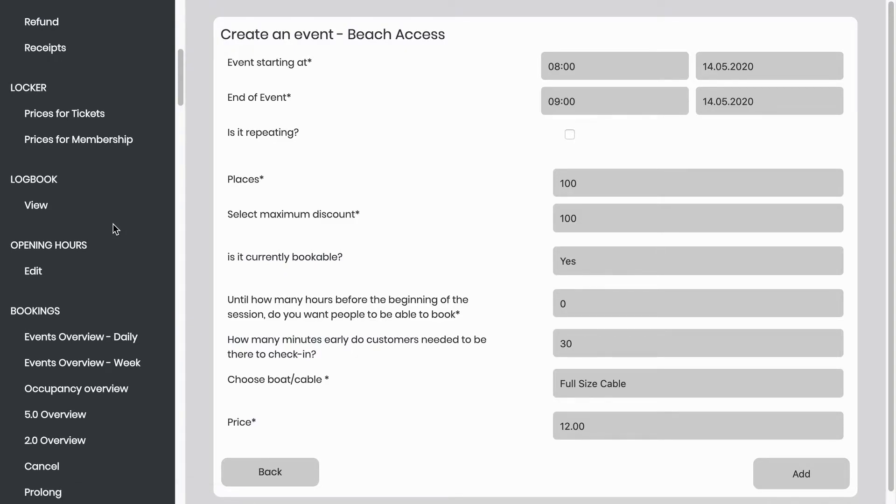
scroll(113, 225, "down", 9)
scroll(113, 224, "down", 3)
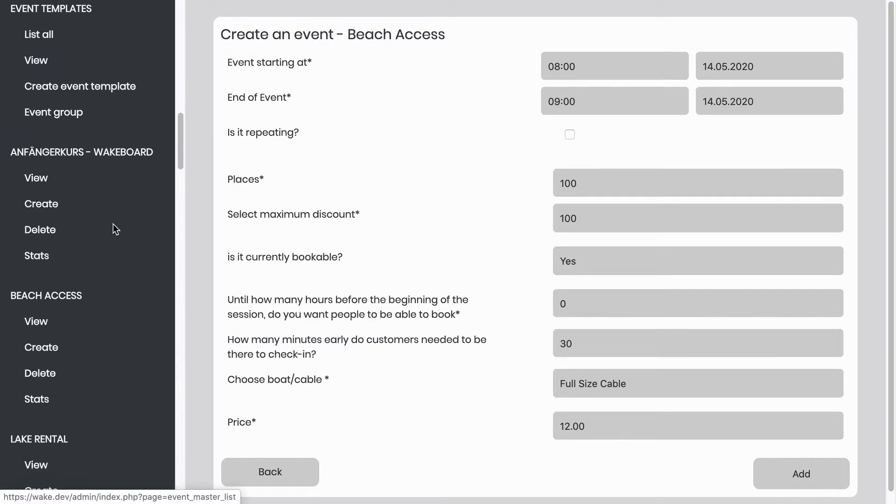
left_click(59, 289)
left_click(59, 290)
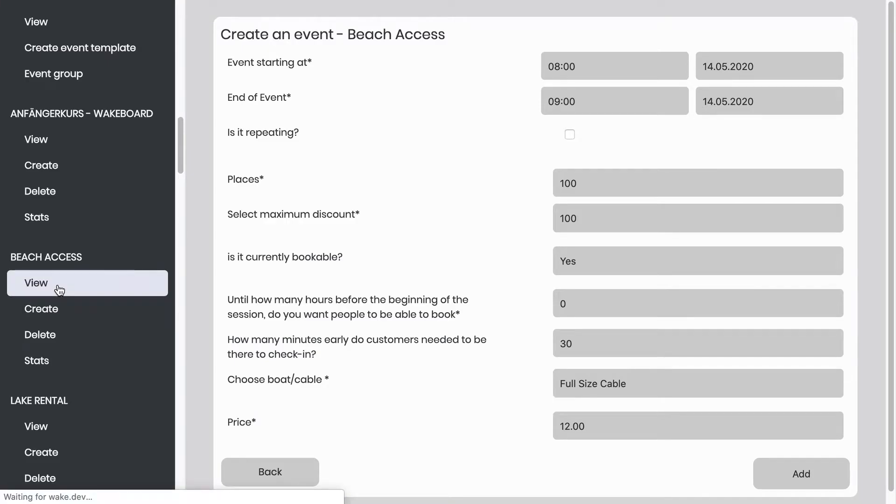
scroll(397, 275, "down", 3)
scroll(536, 299, "down", 3)
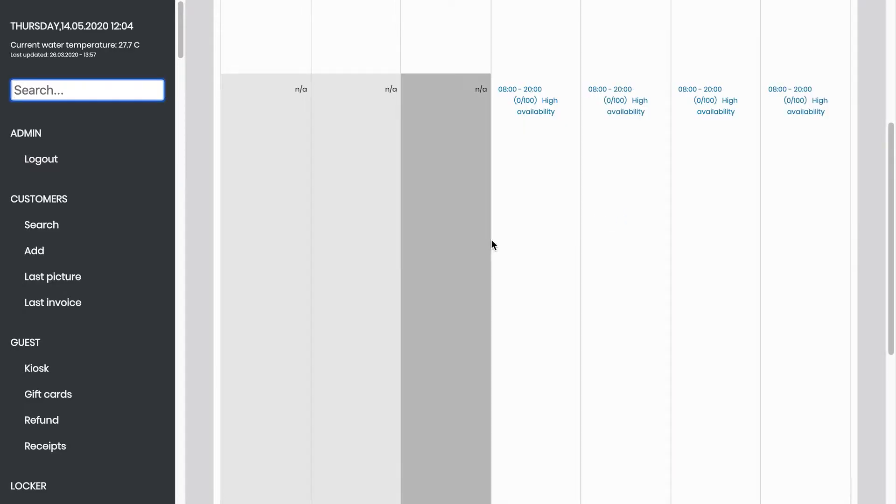
scroll(649, 247, "down", 5)
scroll(607, 243, "up", 8)
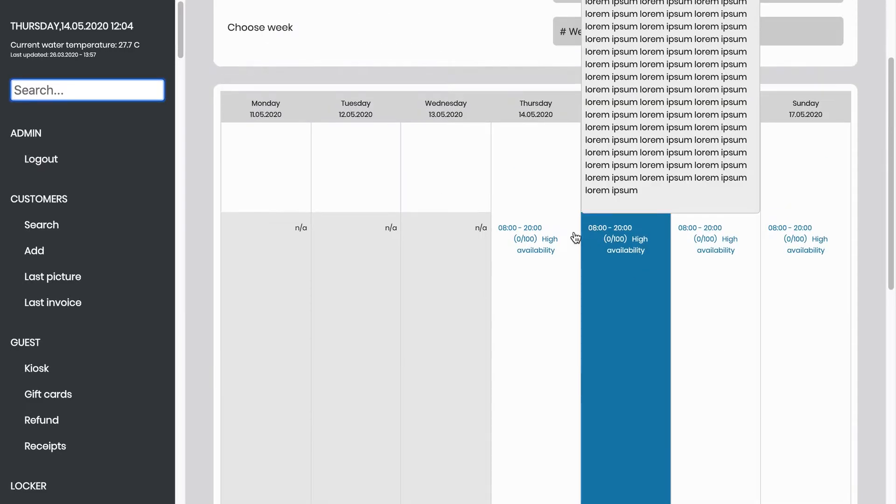
- Open the form for creating a new Beach Access event
scroll(106, 362, "down", 5)
scroll(106, 358, "down", 10)
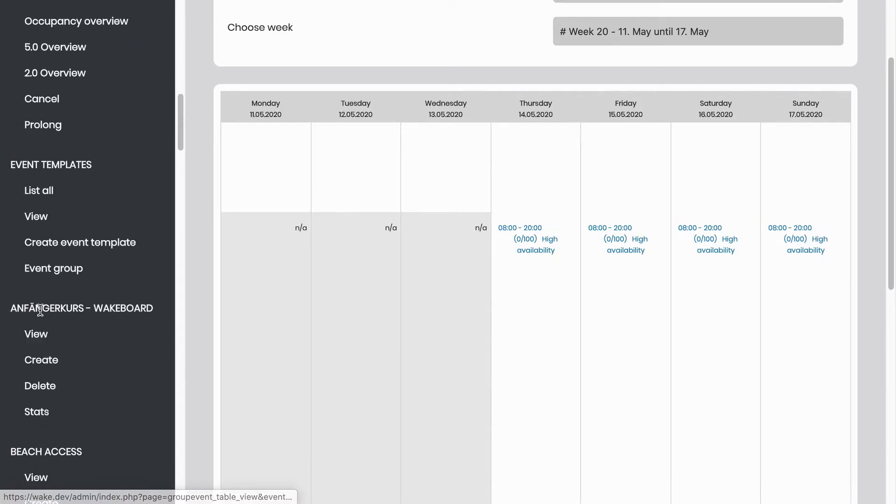
scroll(62, 383, "down", 3)
left_click(45, 377)
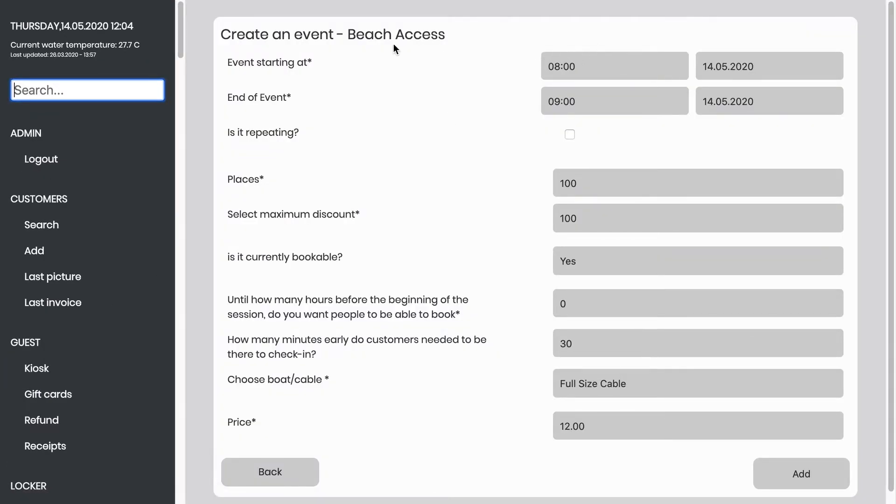
- Set the Beach Access event's end time to 10:00
left_click(594, 63)
left_click(499, 90)
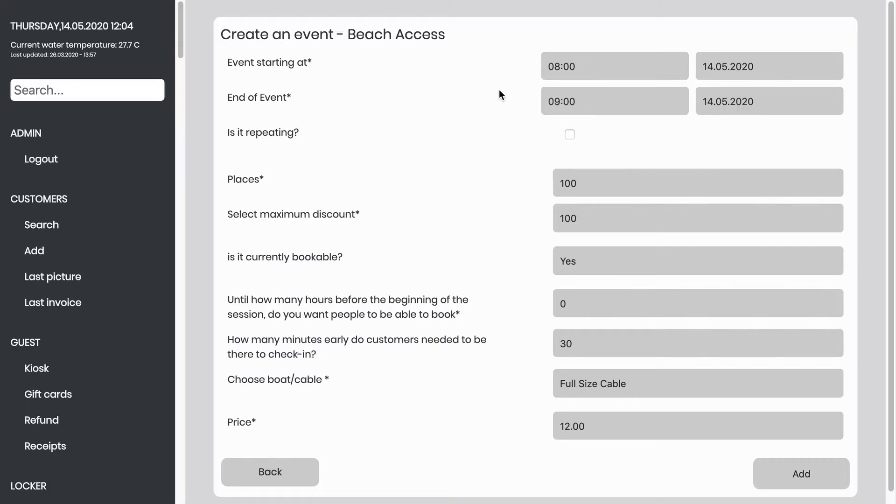
left_click(587, 96)
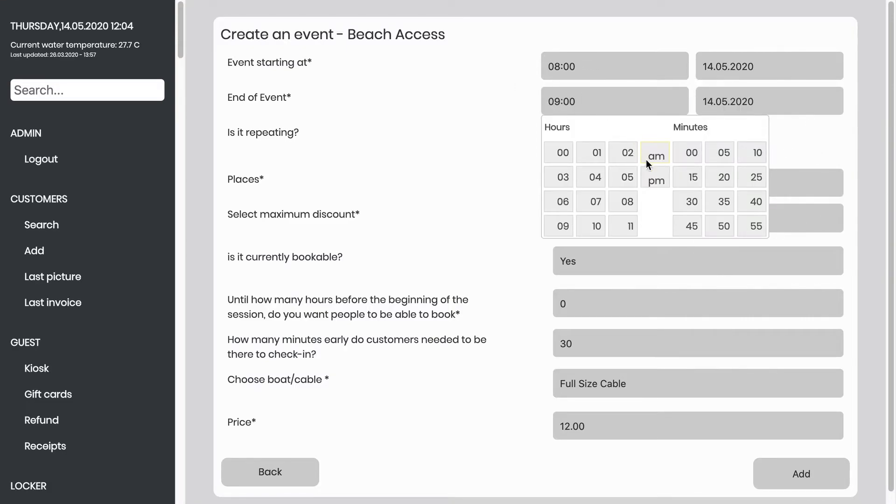
left_click(569, 142)
left_click(578, 99)
left_click(594, 228)
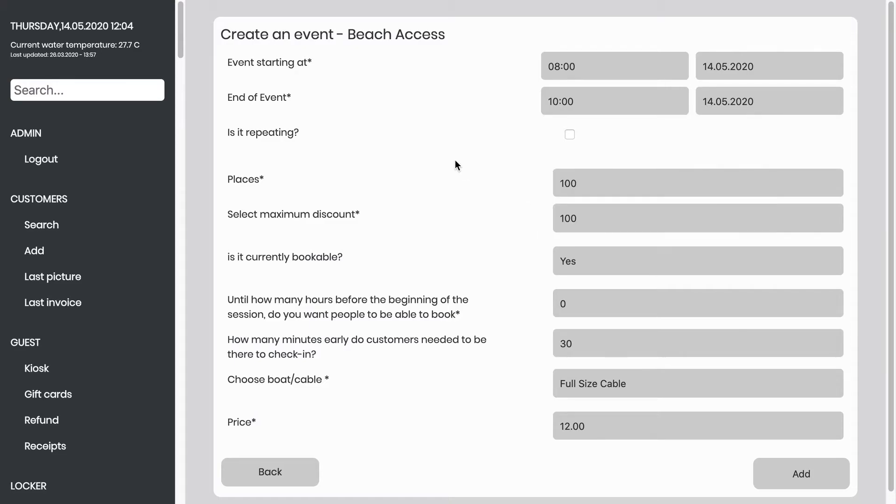
- Set the Beach Access event's start time to 12:00
left_click(583, 67)
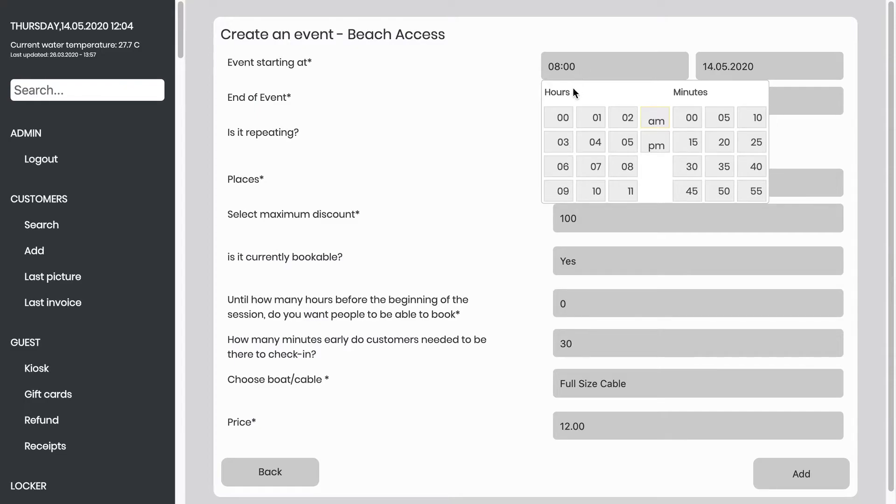
left_click(566, 118)
left_click(658, 148)
left_click(476, 99)
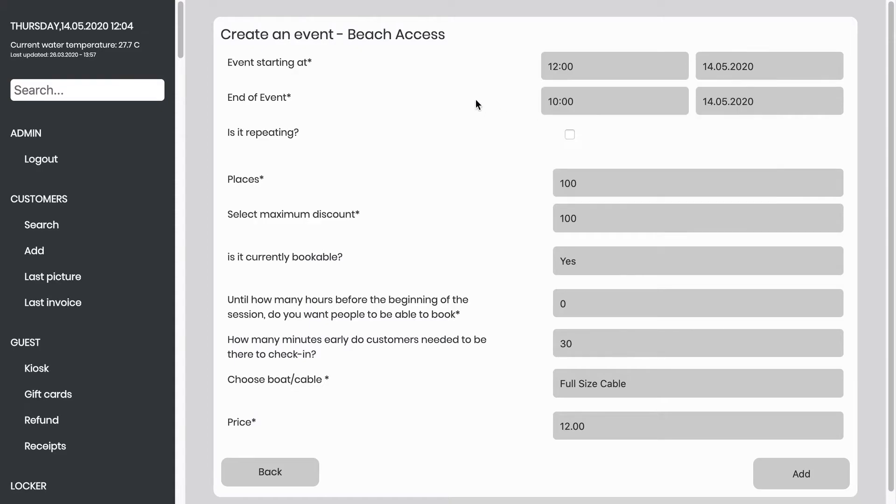
- Set the Beach Access event's end time to 14:00 and look at the end-date calendar
left_click(573, 100)
left_click(654, 181)
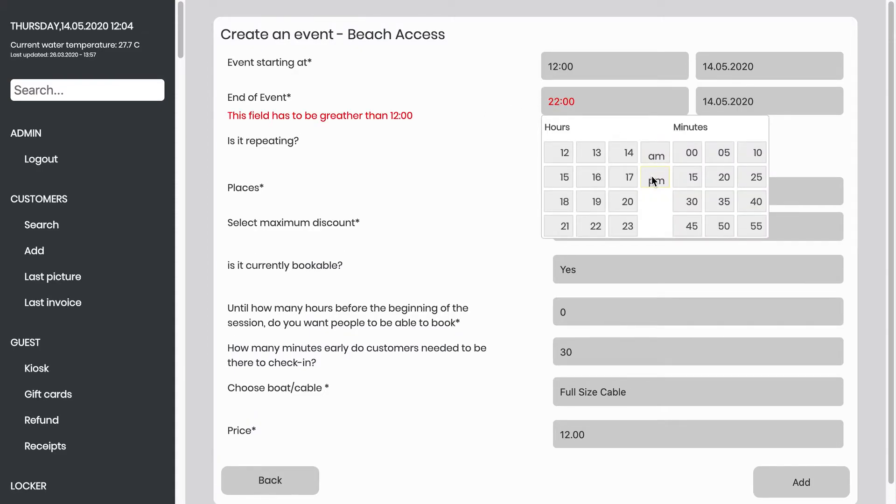
left_click(626, 156)
left_click(430, 89)
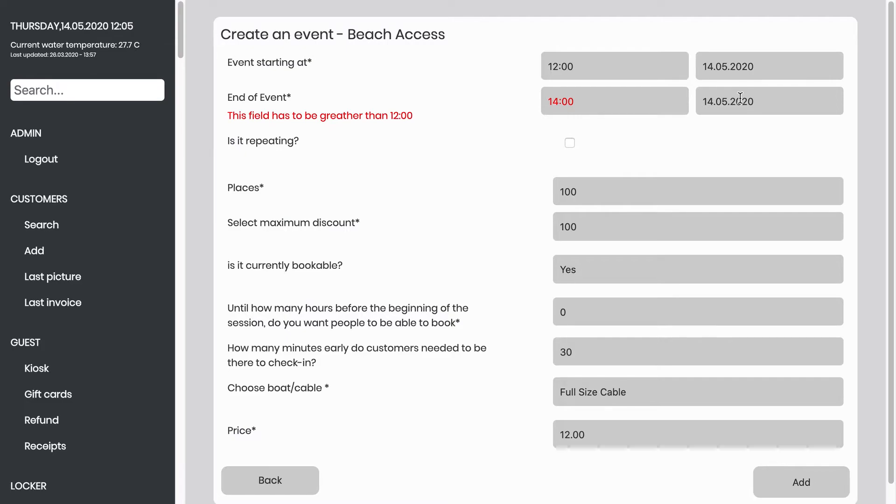
left_click(759, 105)
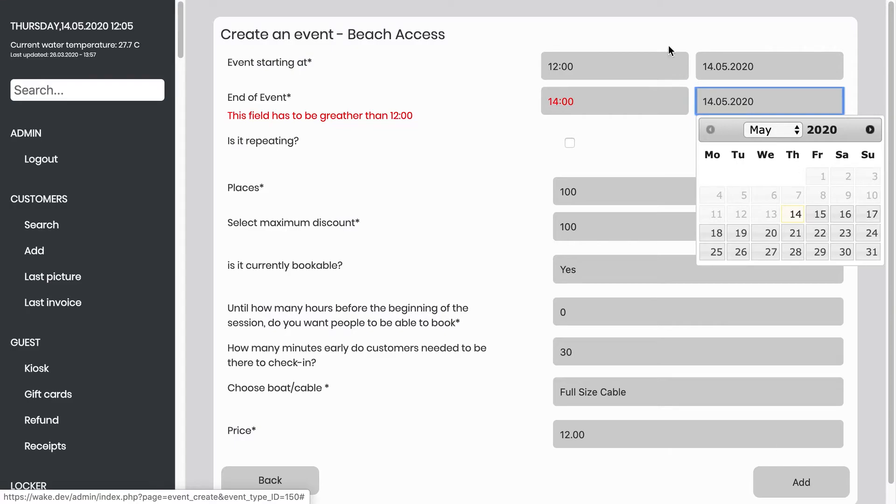
left_click(659, 36)
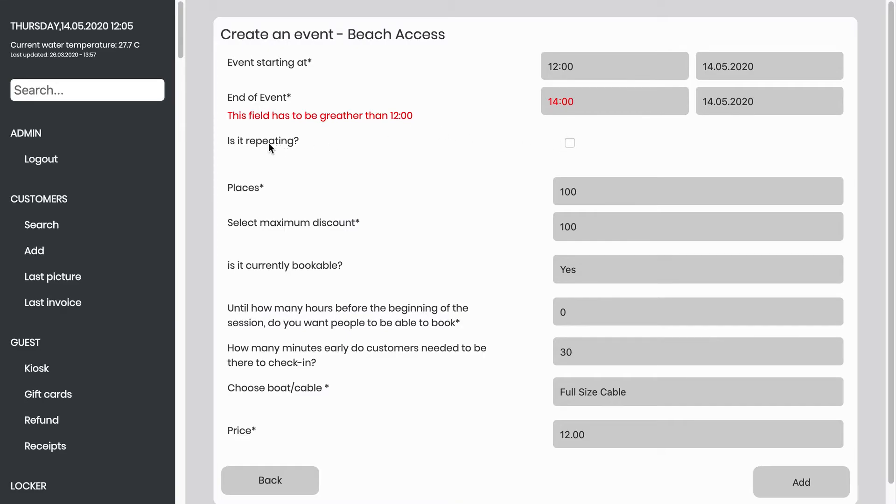
- Make the event repeat every day from Monday to Sunday, with the repeating end date 30.09.2020
left_click(571, 143)
left_click(554, 214)
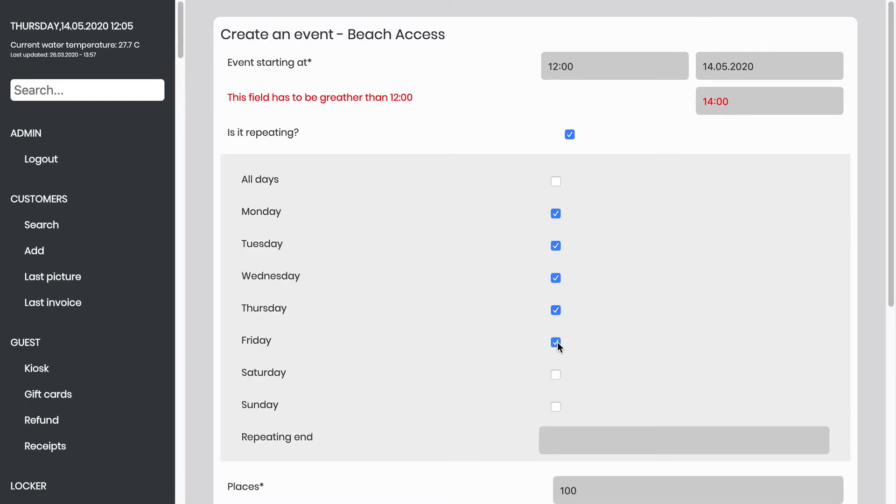
left_click(581, 446)
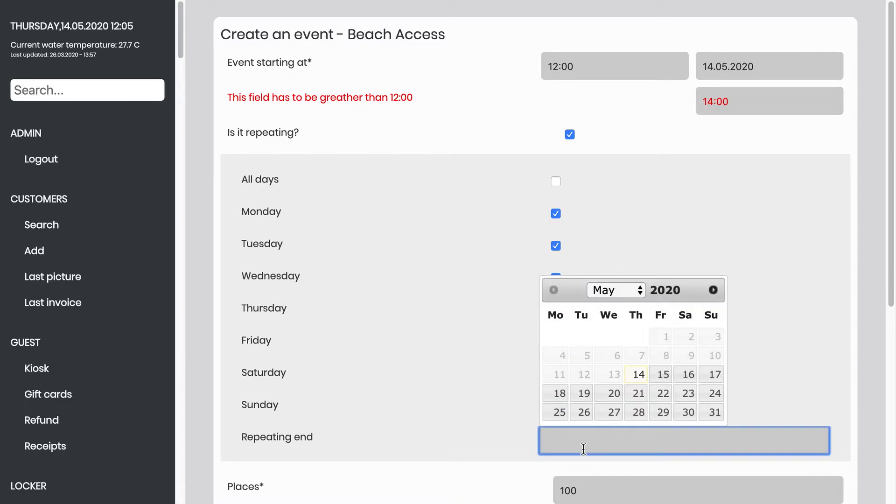
left_click(641, 290)
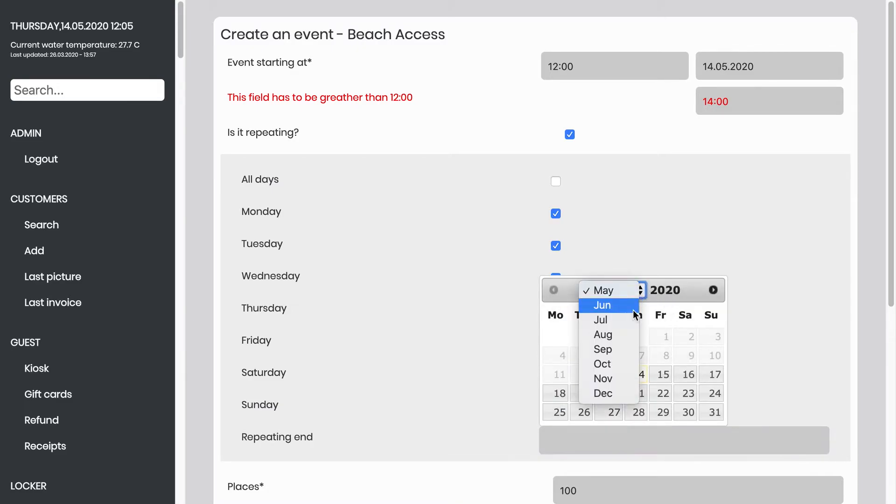
left_click(626, 347)
left_click(615, 414)
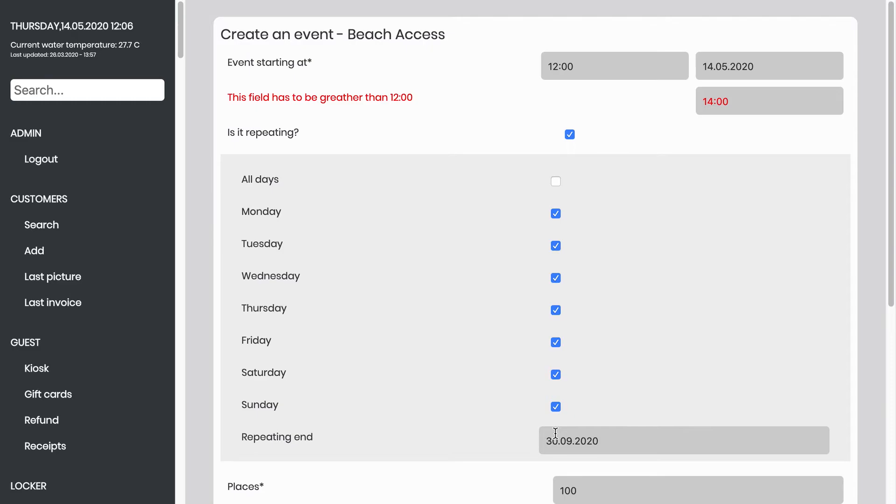
- Set the event's currently bookable option to No
scroll(556, 433, "down", 7)
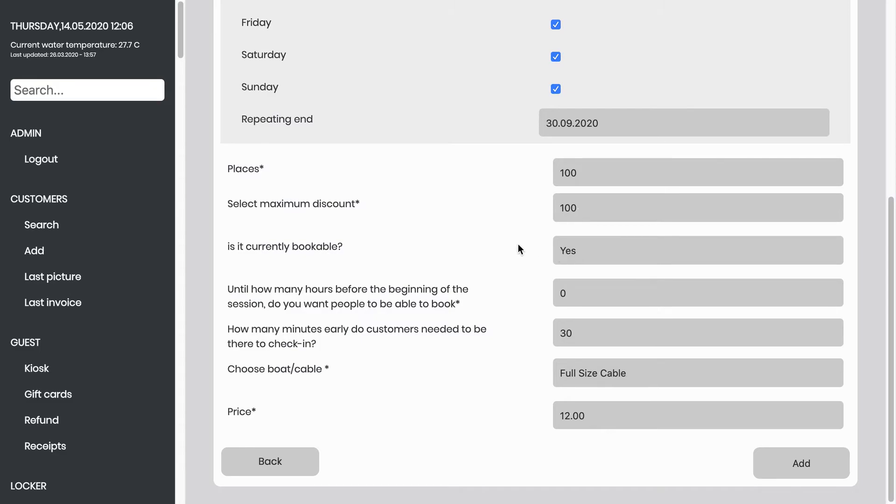
left_click(566, 247)
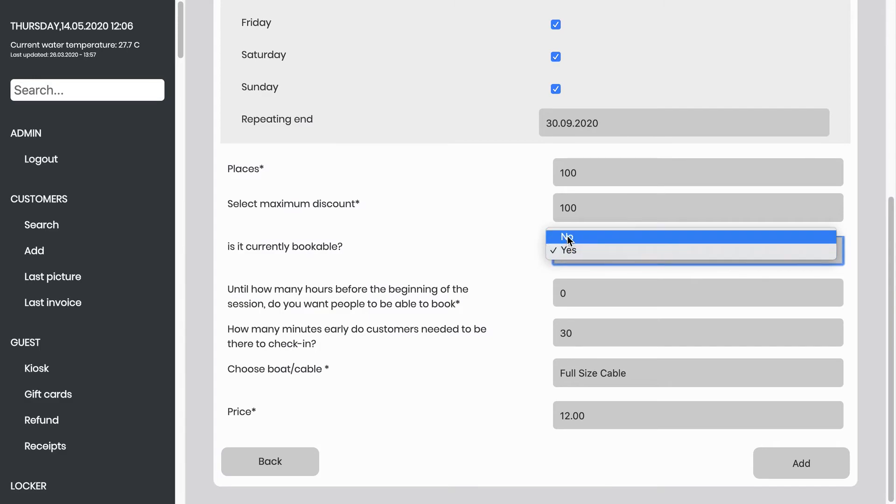
left_click(568, 237)
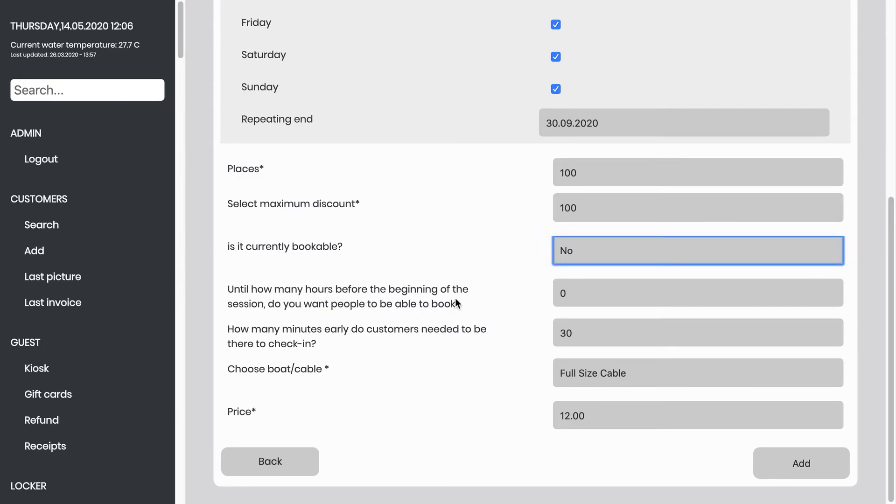
- Check the booking cutoff hours field and the available boat/cable choices for the event
left_click(586, 298)
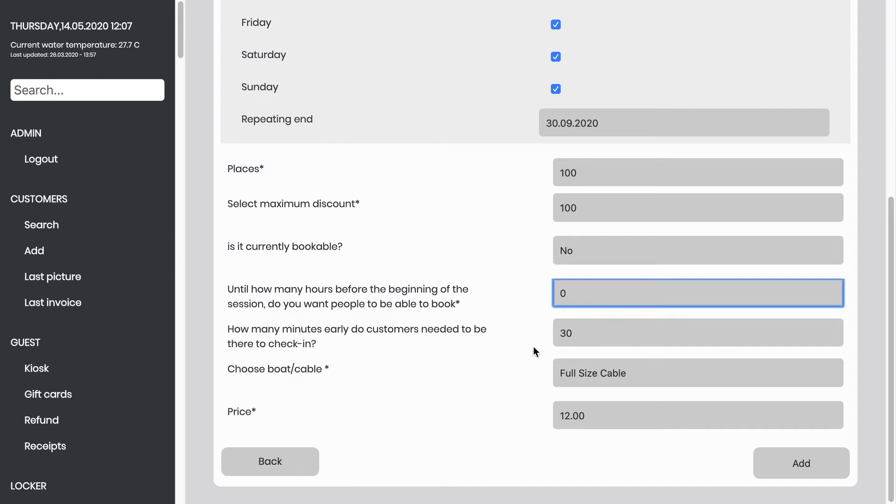
left_click(609, 377)
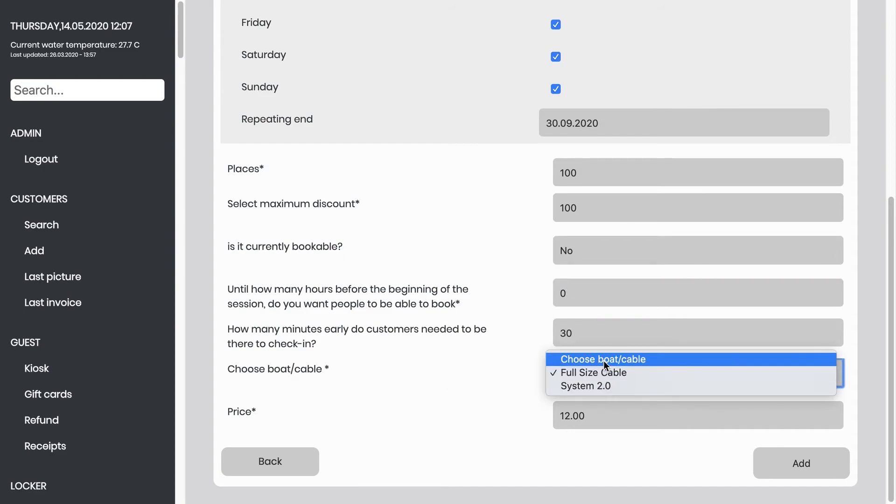
left_click(510, 368)
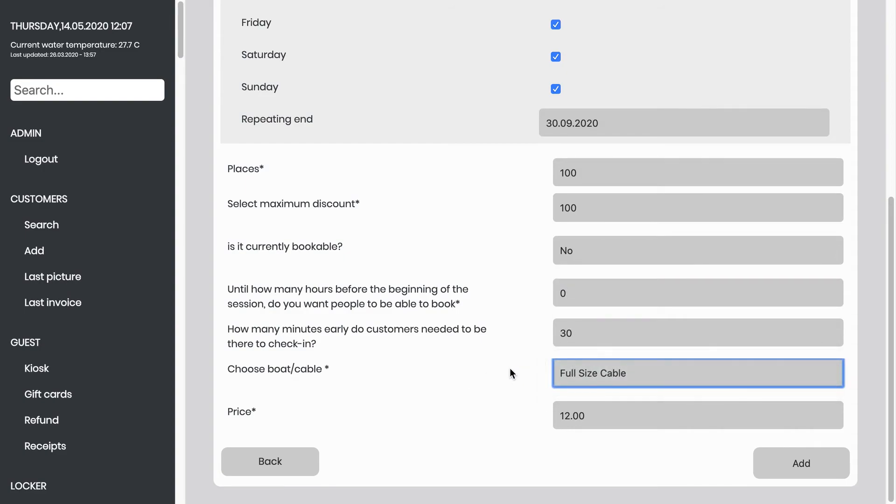